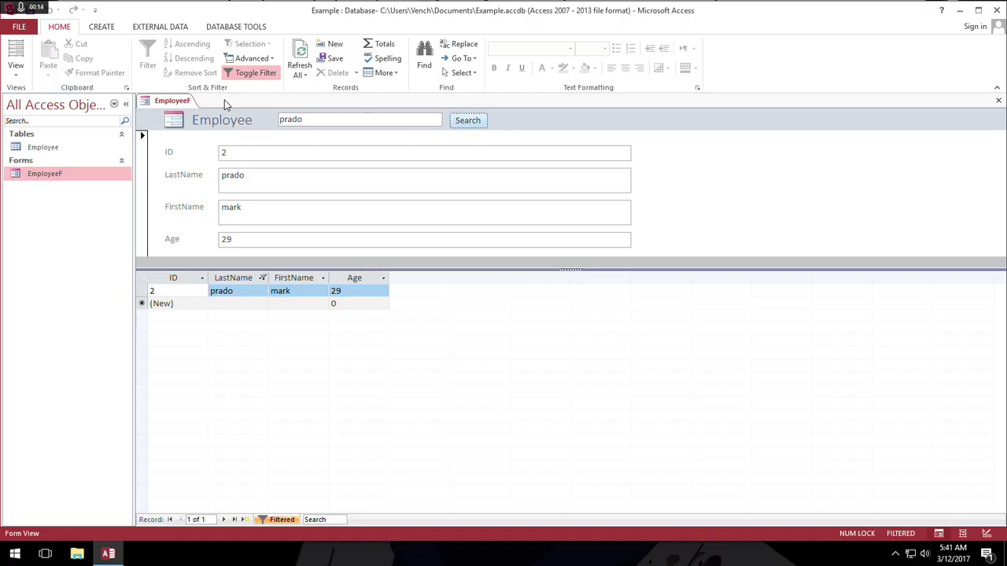
Close the open EmployeeF form.
{"action": "right_click", "coordinate": [181, 101]}
{"action": "left_click", "coordinate": [205, 119]}
{"action": "left_click", "coordinate": [508, 312]}
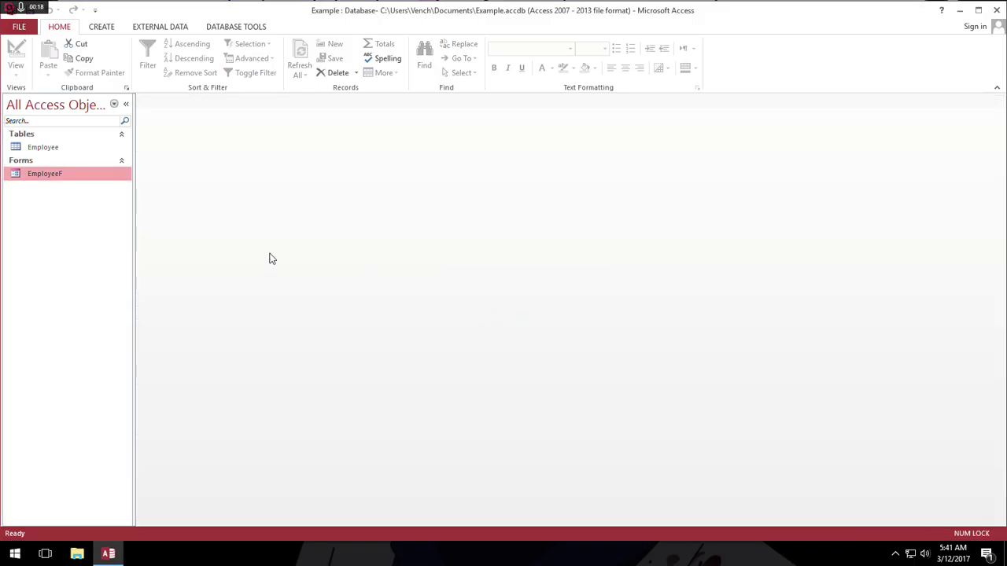
Create a split form from the Employee table and move its divider up to just below the Age field.
{"action": "left_click", "coordinate": [79, 149]}
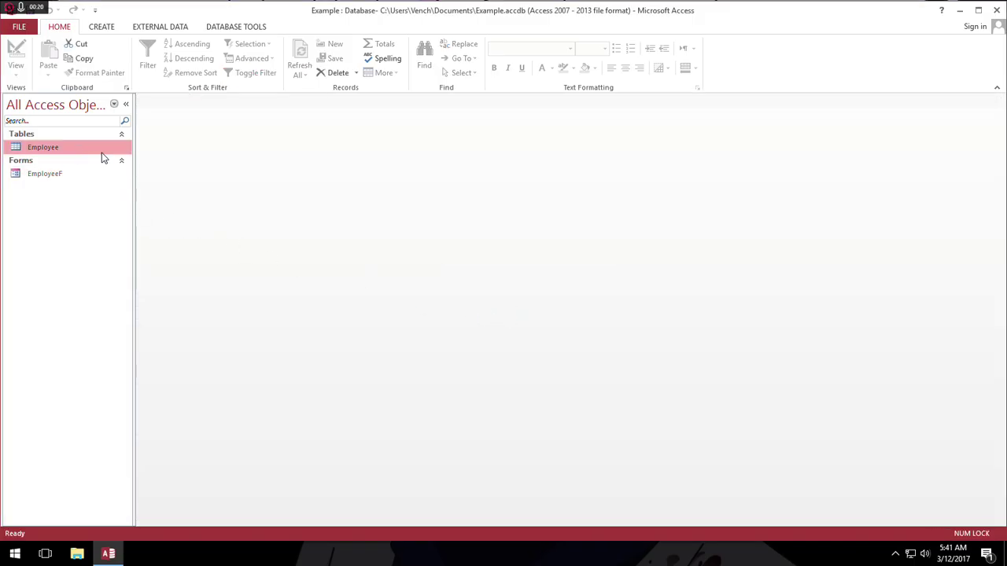
{"action": "left_click", "coordinate": [108, 28]}
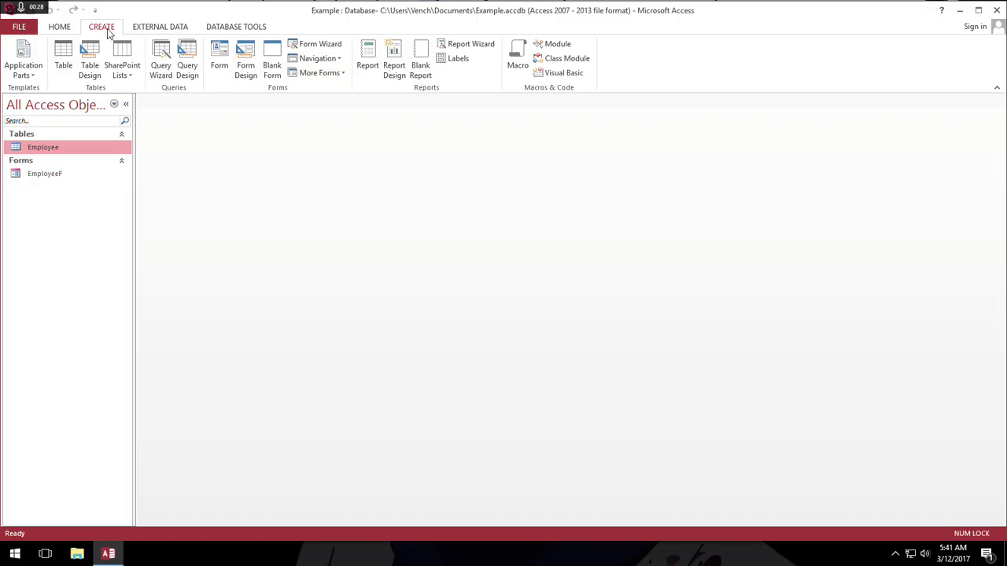
{"action": "left_click", "coordinate": [335, 75]}
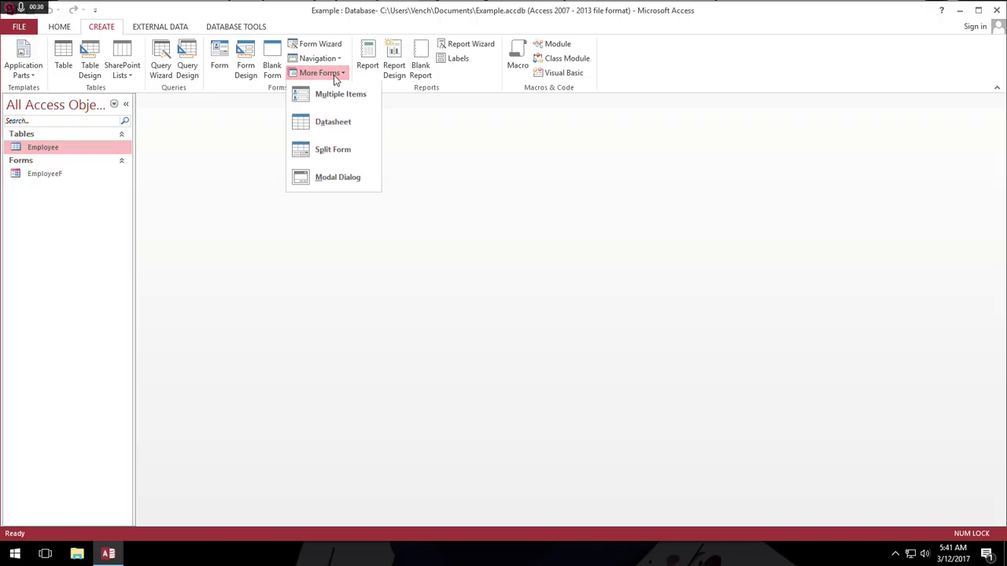
{"action": "left_click", "coordinate": [344, 149]}
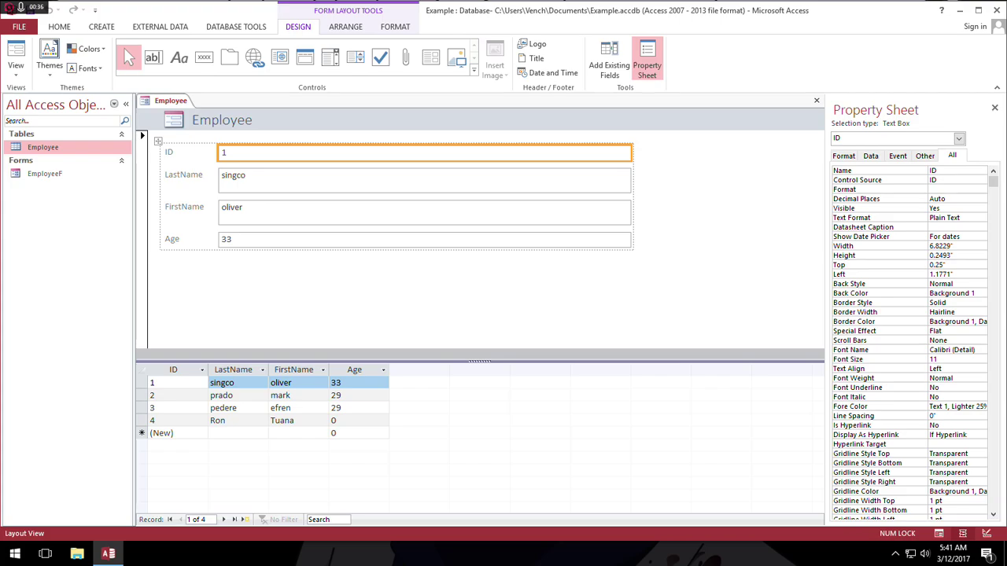
{"action": "left_click_drag", "start_coordinate": [480, 361], "coordinate": [480, 264]}
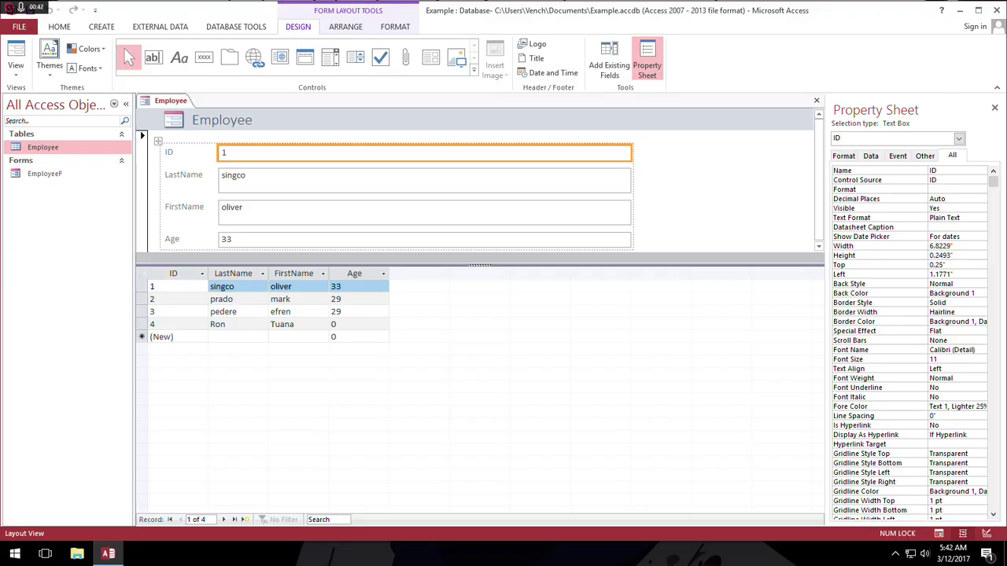
{"action": "left_click", "coordinate": [425, 240]}
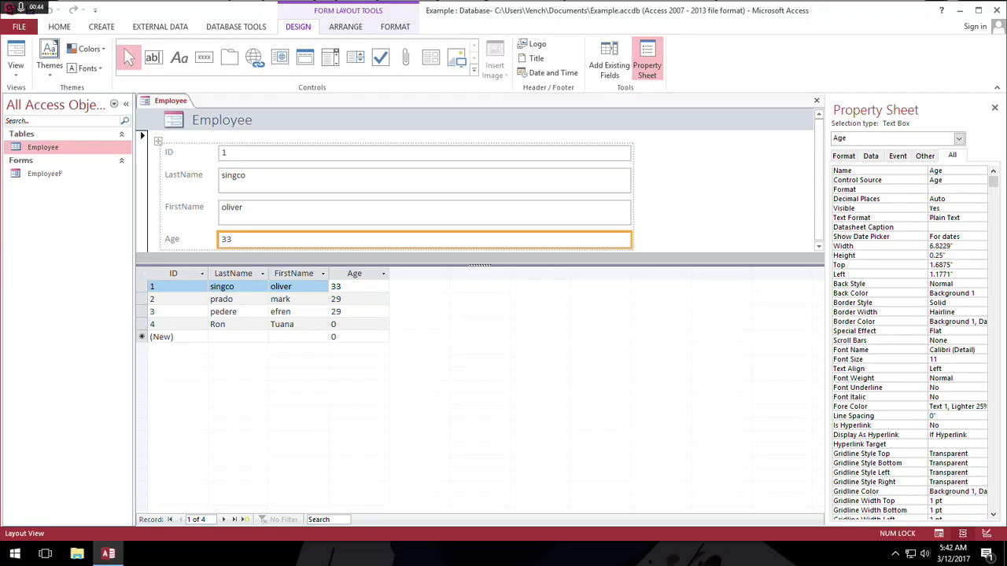
{"action": "key", "text": "ctrl+a"}
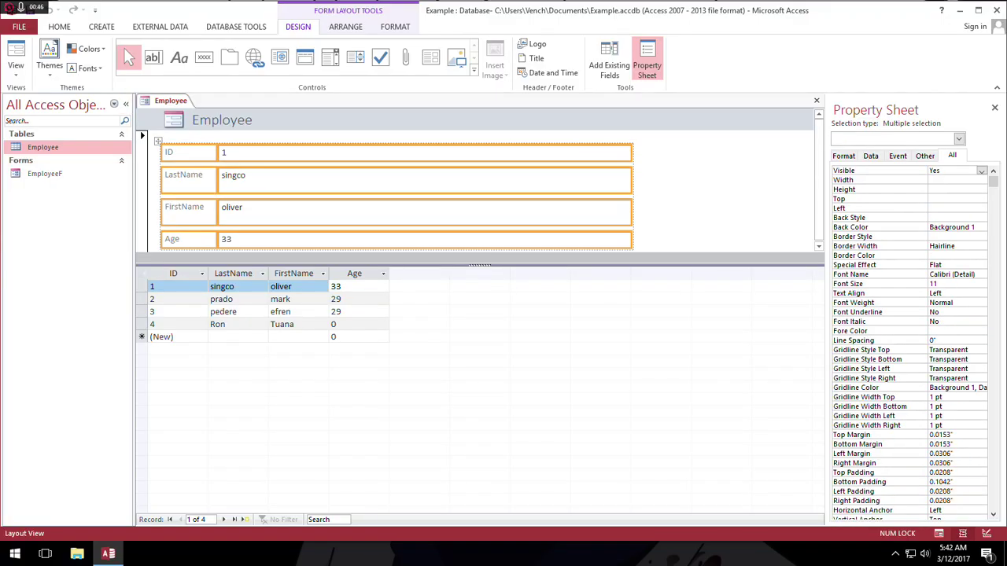
{"action": "left_click", "coordinate": [657, 195]}
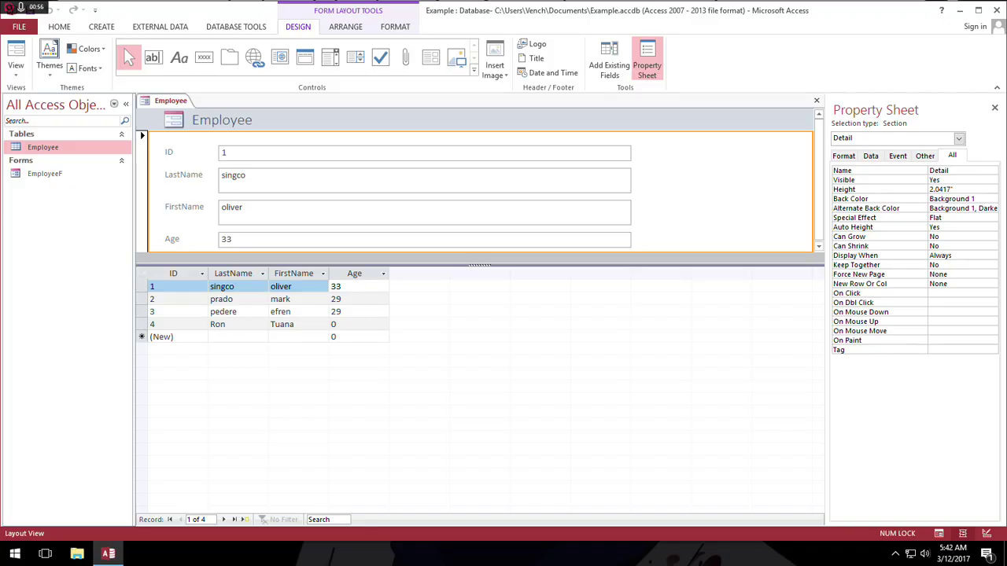
Switch the form to Design View and narrow the Employee title label in the header to about 1.15 inches.
{"action": "right_click", "coordinate": [700, 168]}
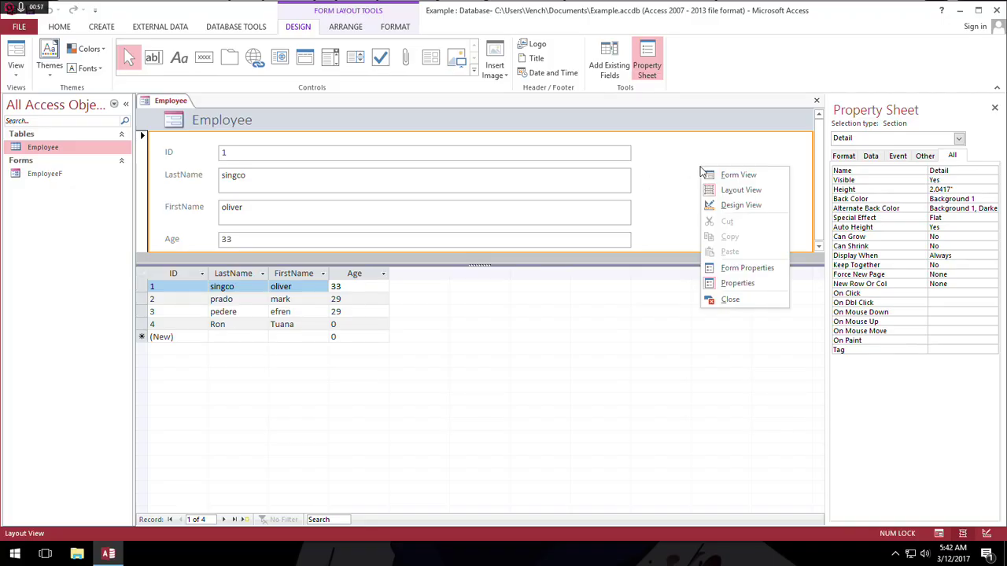
{"action": "left_click", "coordinate": [740, 205]}
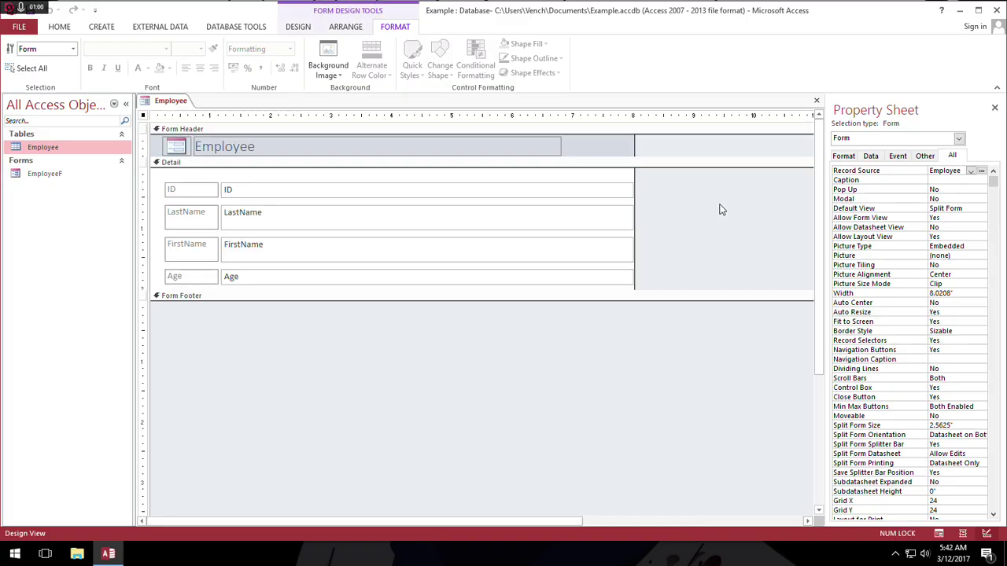
{"action": "left_click", "coordinate": [550, 152]}
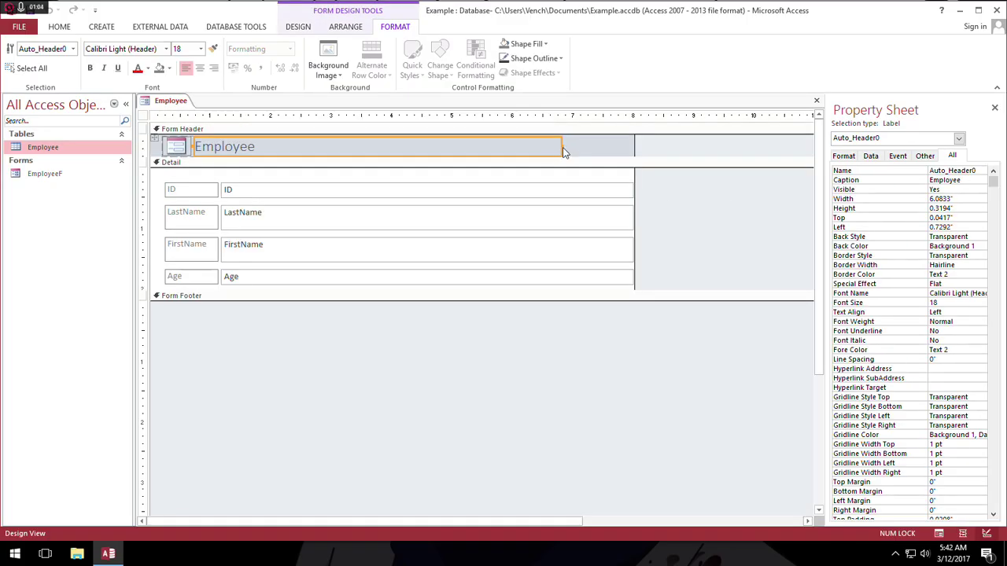
{"action": "left_click_drag", "start_coordinate": [563, 152], "coordinate": [266, 152]}
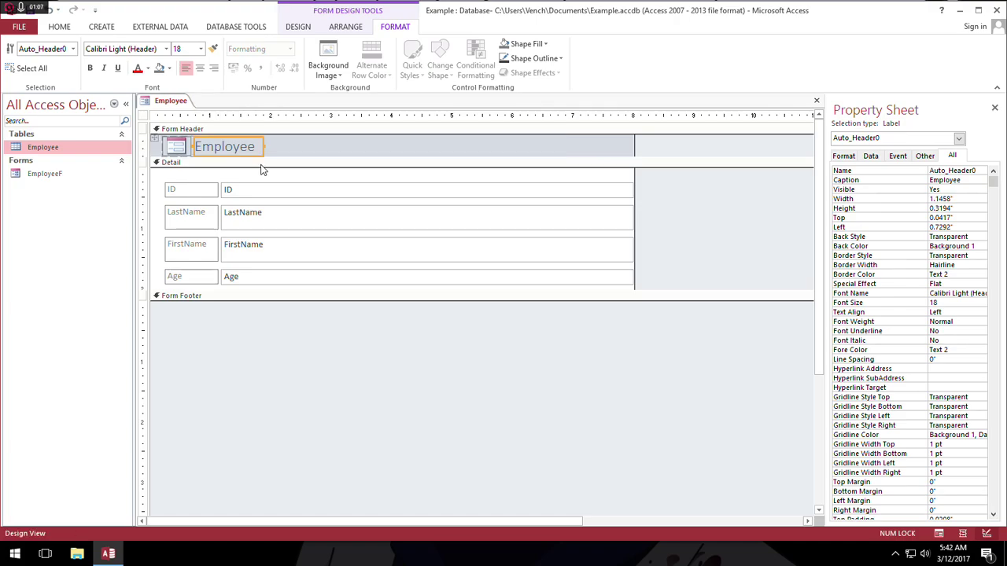
Add a text box about 2.7 inches wide beside the title in the form header and delete its attached label.
{"action": "left_click", "coordinate": [294, 29]}
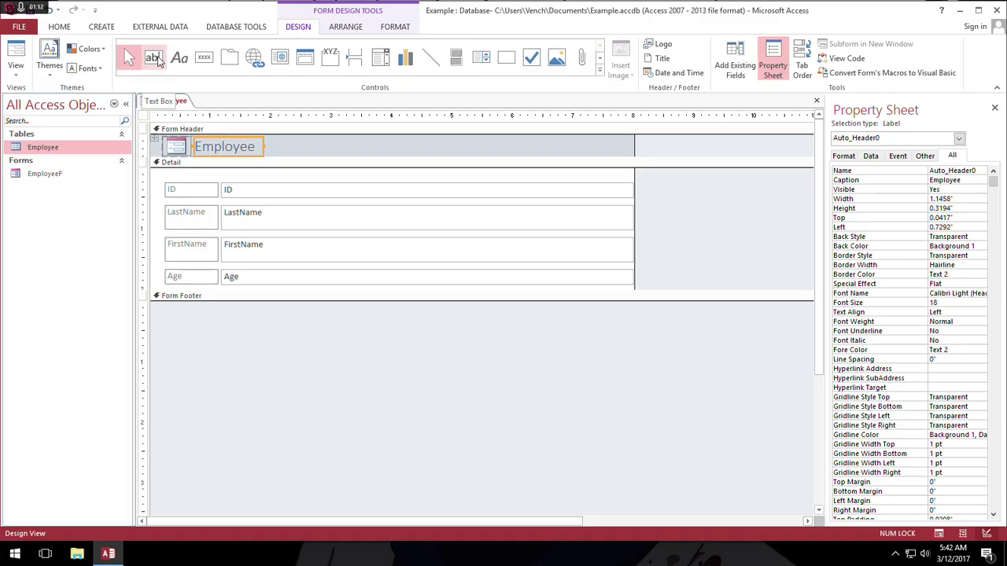
{"action": "left_click", "coordinate": [155, 59]}
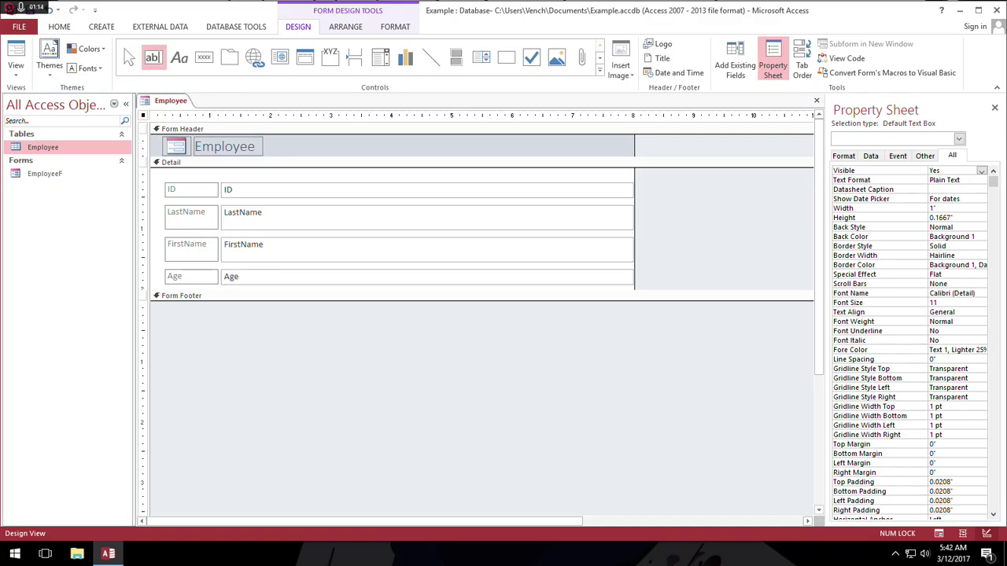
{"action": "left_click_drag", "start_coordinate": [280, 138], "coordinate": [445, 155]}
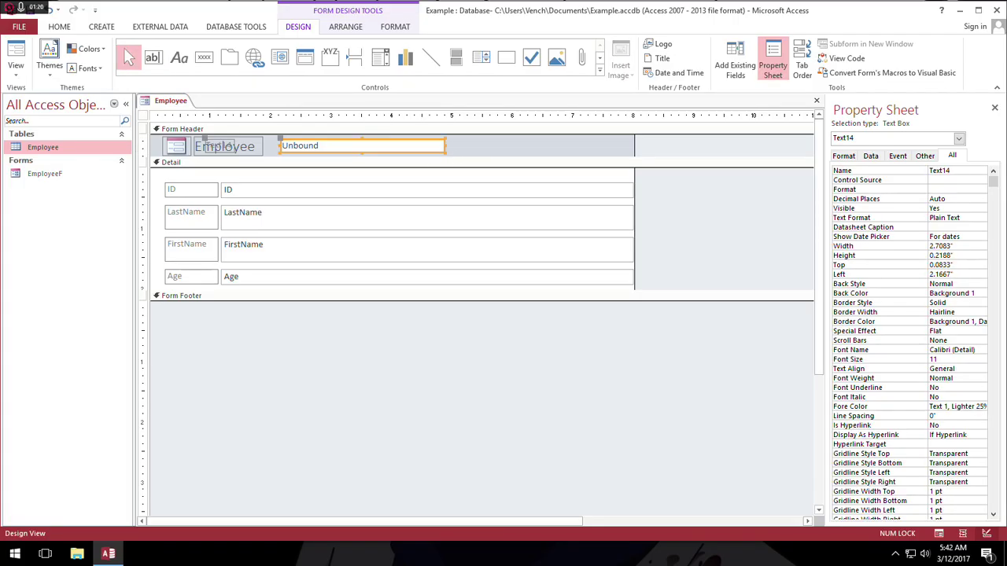
{"action": "left_click", "coordinate": [538, 151]}
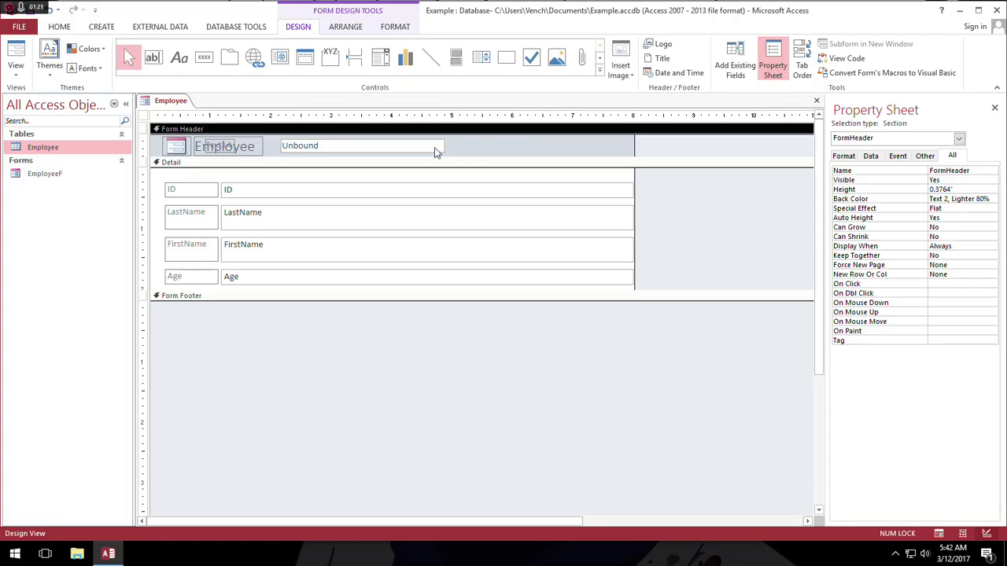
{"action": "left_click", "coordinate": [232, 147]}
{"action": "left_click", "coordinate": [233, 152]}
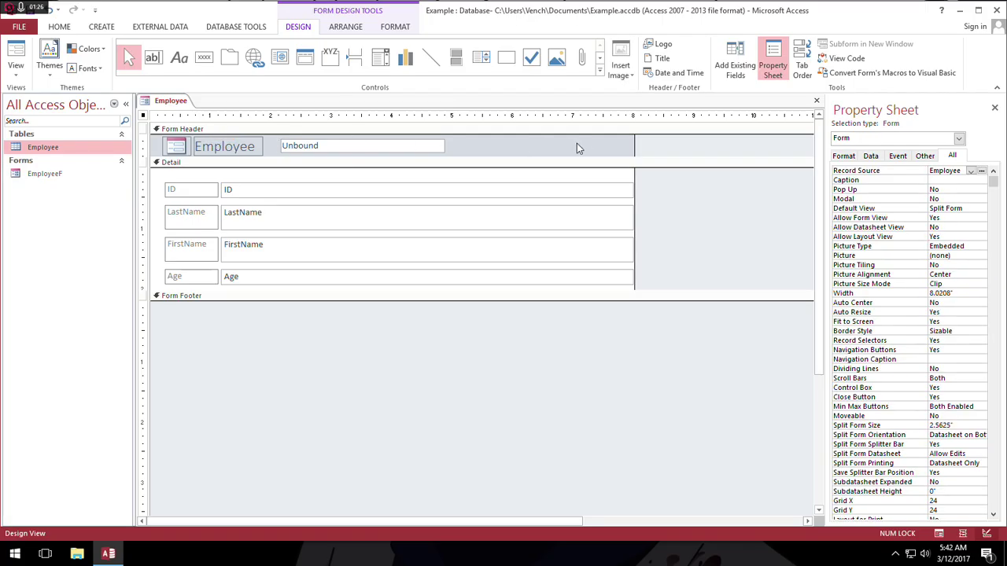
Name the unbound header text box txtsearch.
{"action": "left_click", "coordinate": [401, 148]}
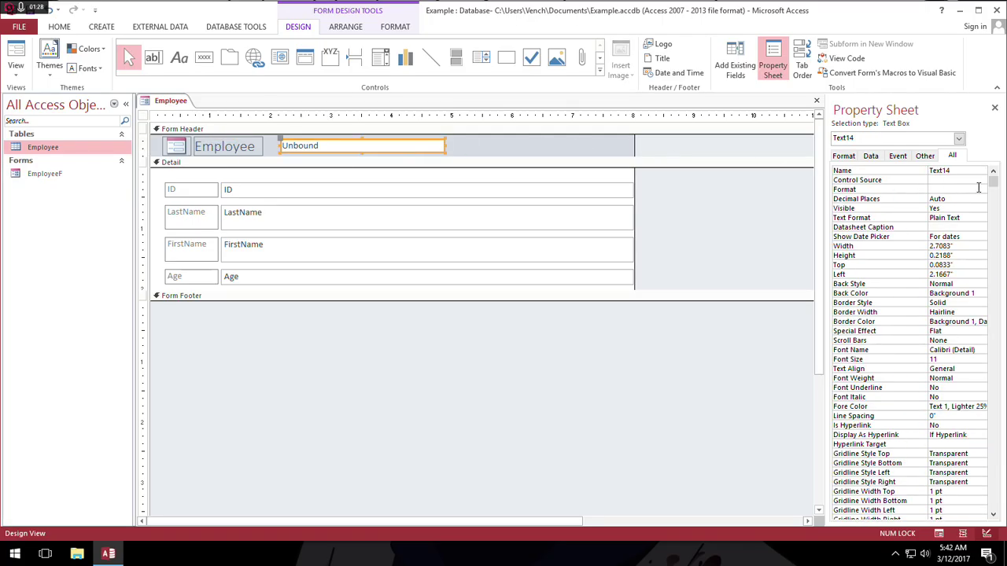
{"action": "left_click", "coordinate": [960, 171]}
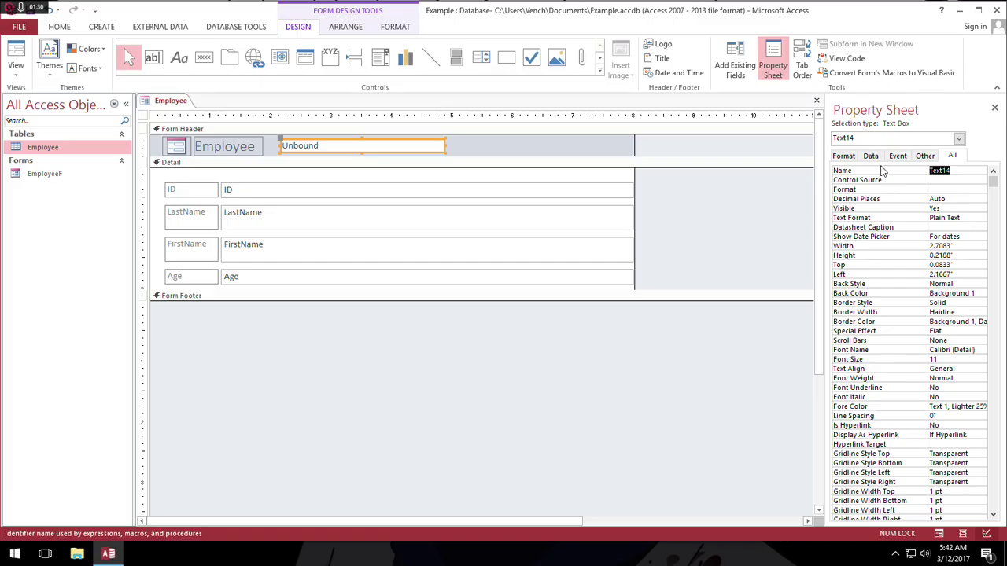
{"action": "type", "text": "txtsearch"}
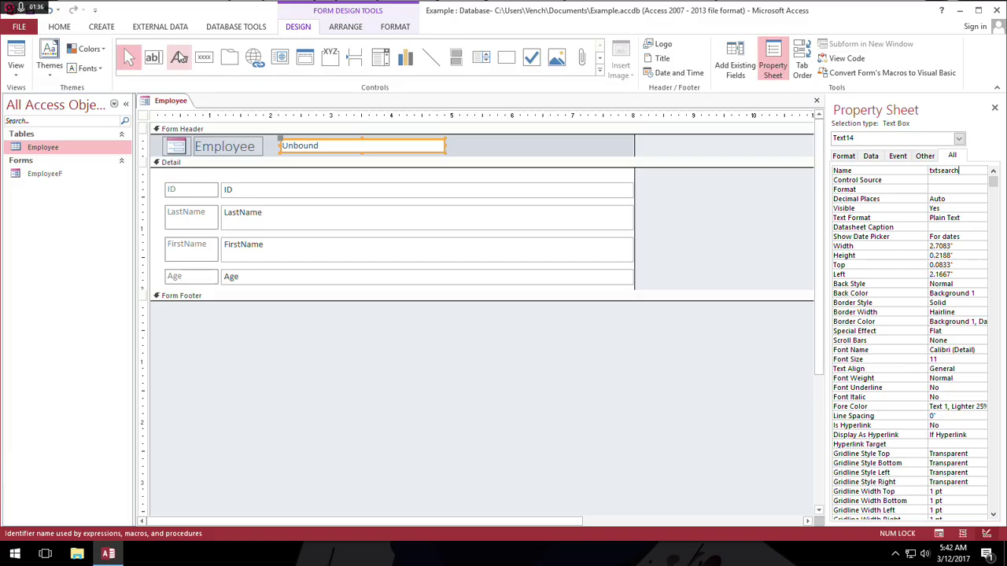
Add a command button about 0.96 inches wide beside the header text box, without the wizard, and caption it Search.
{"action": "left_click", "coordinate": [204, 59]}
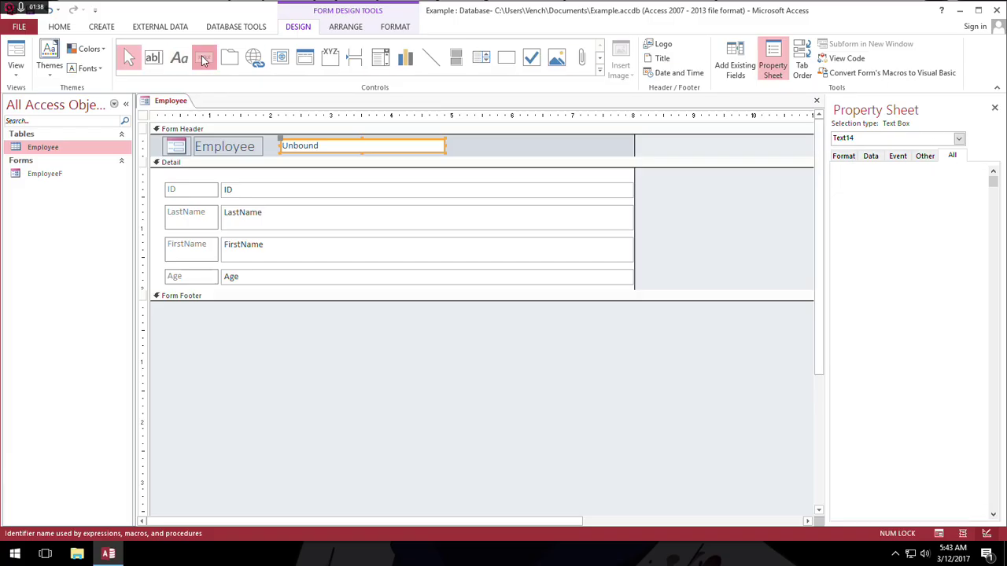
{"action": "left_click_drag", "start_coordinate": [453, 139], "coordinate": [512, 150]}
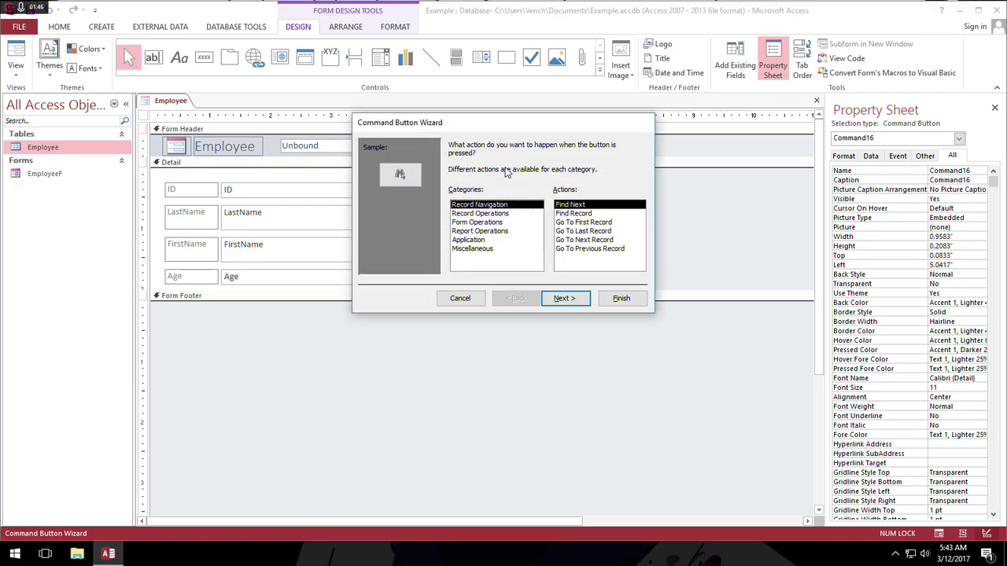
{"action": "left_click", "coordinate": [469, 299]}
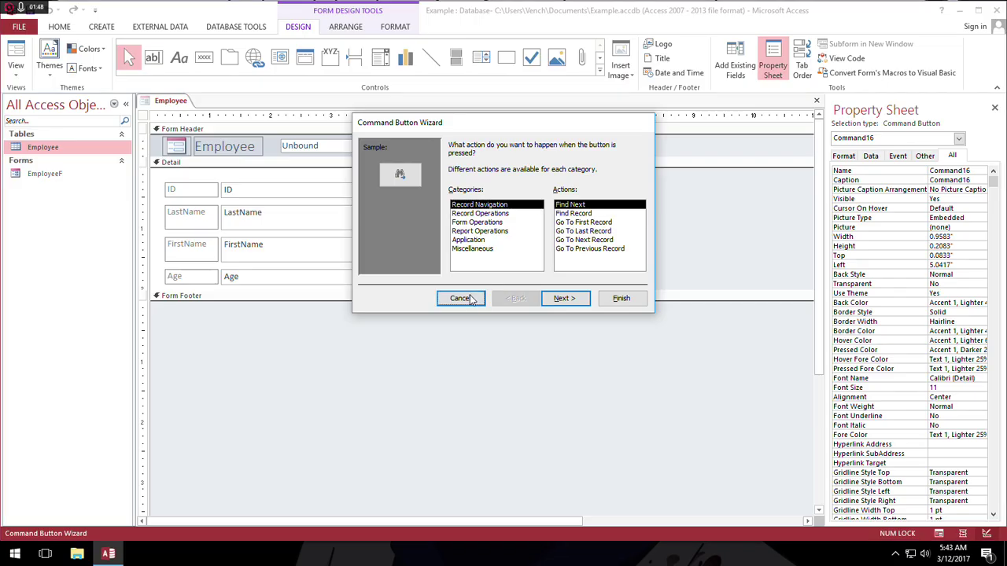
{"action": "double_click", "coordinate": [505, 147]}
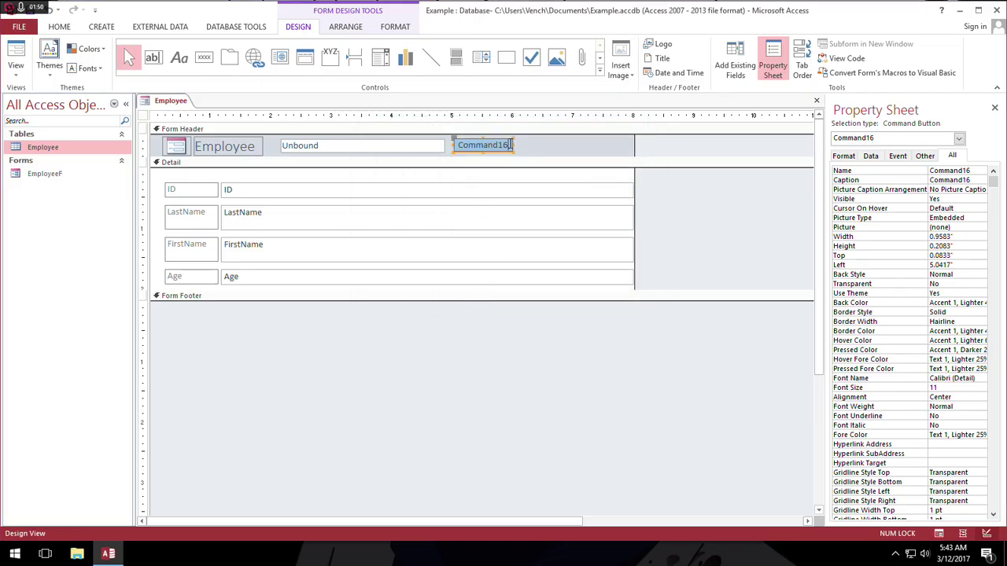
{"action": "type", "text": "Search"}
{"action": "left_click", "coordinate": [607, 151]}
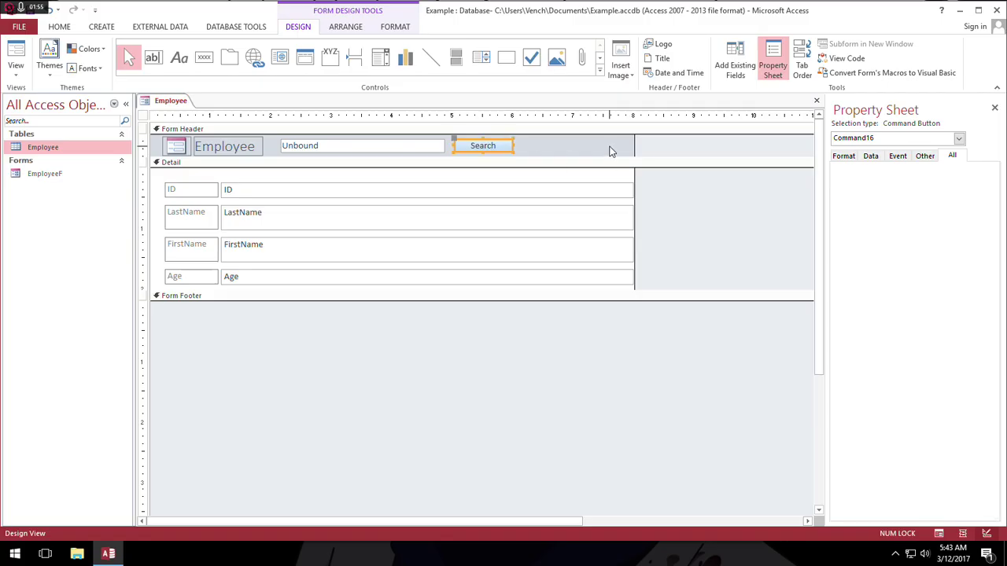
Build an event for the Search button with the Macro Builder.
{"action": "left_click", "coordinate": [504, 148]}
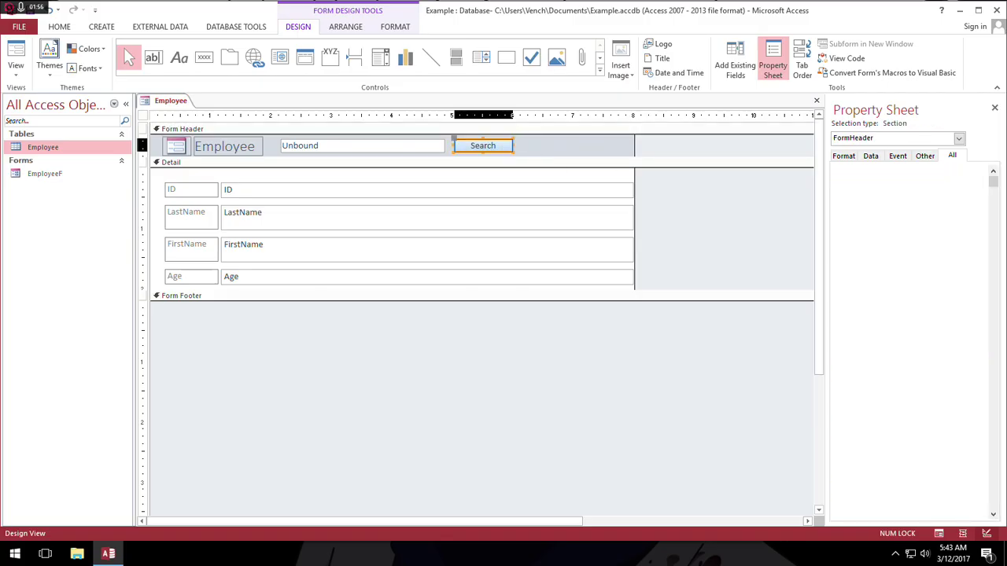
{"action": "right_click", "coordinate": [503, 146]}
{"action": "left_click", "coordinate": [519, 155]}
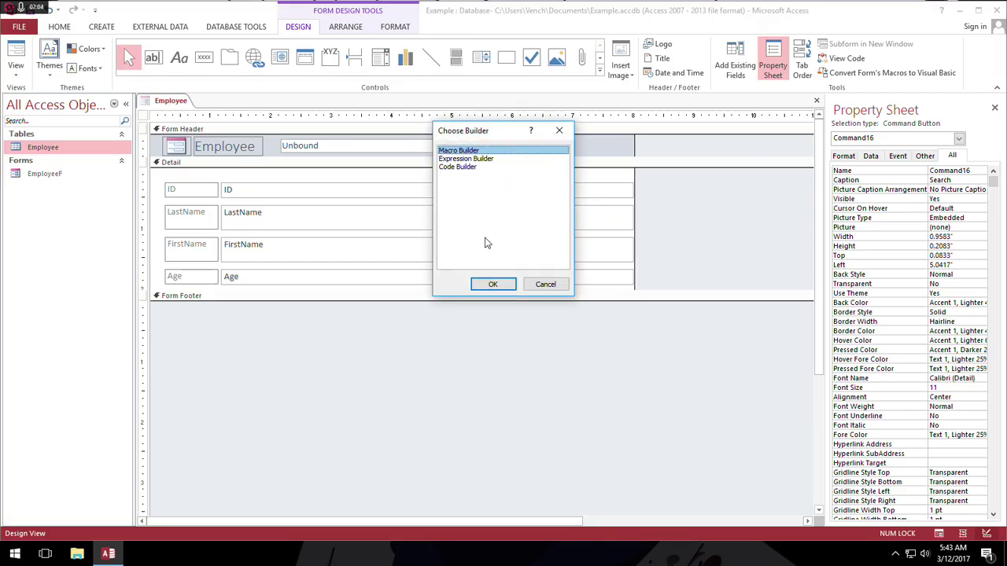
{"action": "left_click", "coordinate": [493, 285]}
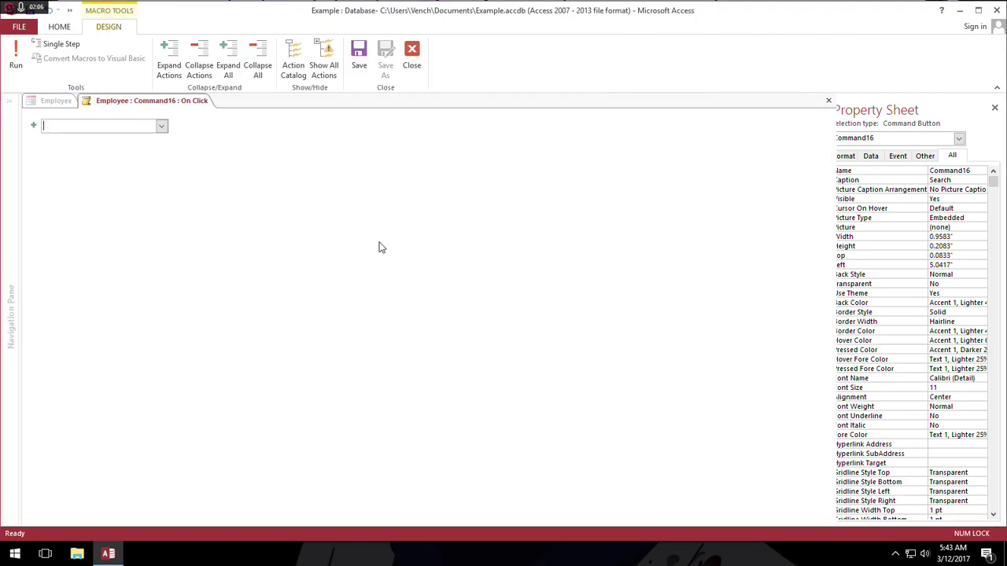
Add an ApplyFilter action to the button's On Click macro.
{"action": "left_click", "coordinate": [162, 127]}
{"action": "scroll", "coordinate": [108, 212], "scroll_direction": "down", "scroll_amount": 10}
{"action": "scroll", "coordinate": [107, 212], "scroll_direction": "up", "scroll_amount": 5}
{"action": "scroll", "coordinate": [108, 212], "scroll_direction": "down", "scroll_amount": 5}
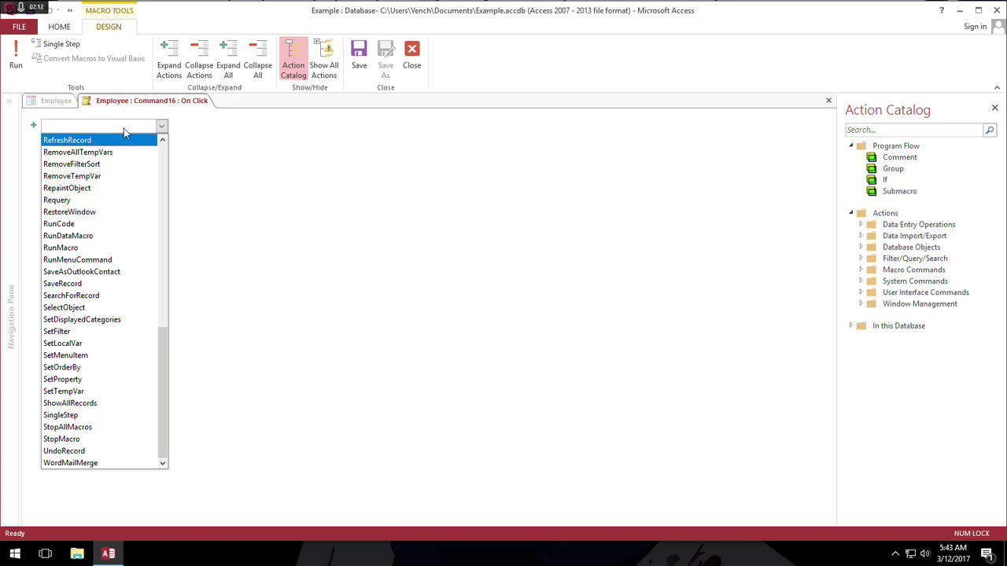
{"action": "type", "text": "ApplyFilter"}
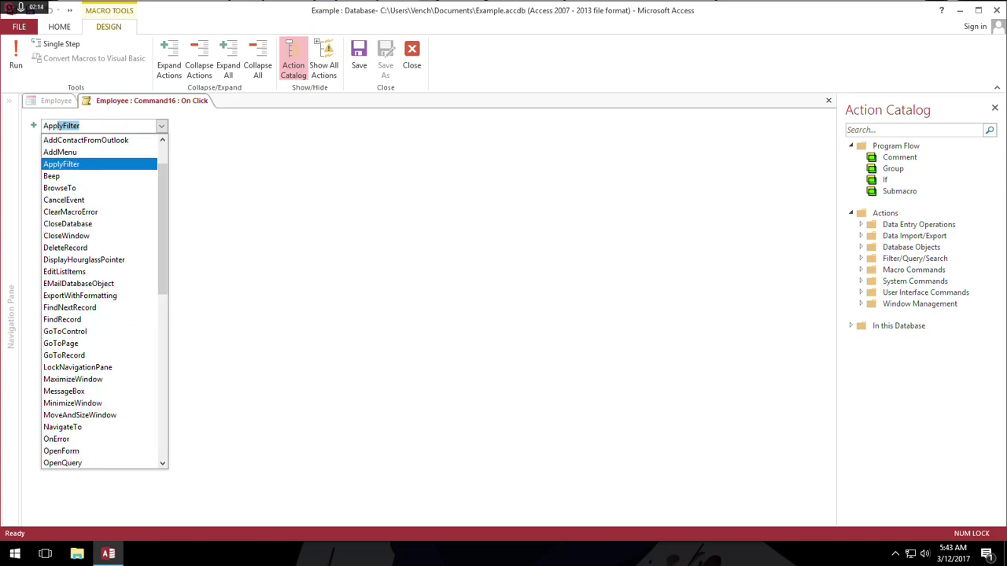
{"action": "key", "text": "Return"}
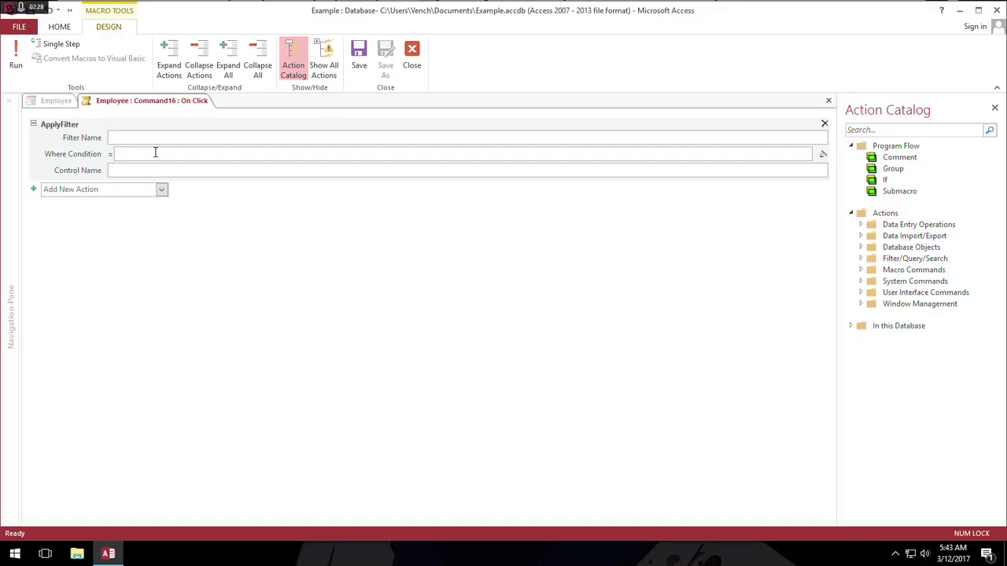
Start the filter's Where Condition with [LastName] Like "*" & &"*", leaving a gap between the ampersands.
{"action": "type", "text": "LastNam"}
{"action": "key", "text": "Tab"}
{"action": "type", "text": "Like "}
{"action": "type", "text": "\""}
{"action": "type", "text": "*"}
{"action": "type", "text": "\" "}
{"action": "type", "text": "&"}
{"action": "type", "text": " \"*\"&"}
{"action": "key", "text": "BackSpace"}
{"action": "key", "text": "Left"}
{"action": "key", "text": "Left"}
{"action": "type", "text": "["}
{"action": "type", "text": "&"}
Complete the Where Condition by inserting [Forms]![Employee]![txtsearch] between the two ampersands.
{"action": "type", "text": "["}
{"action": "type", "text": "forms"}
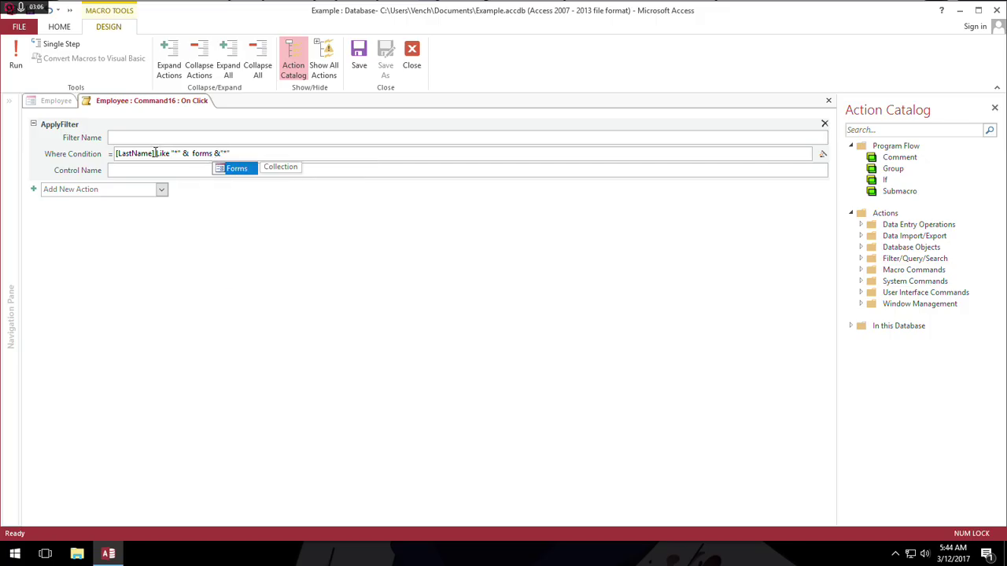
{"action": "key", "text": "Tab"}
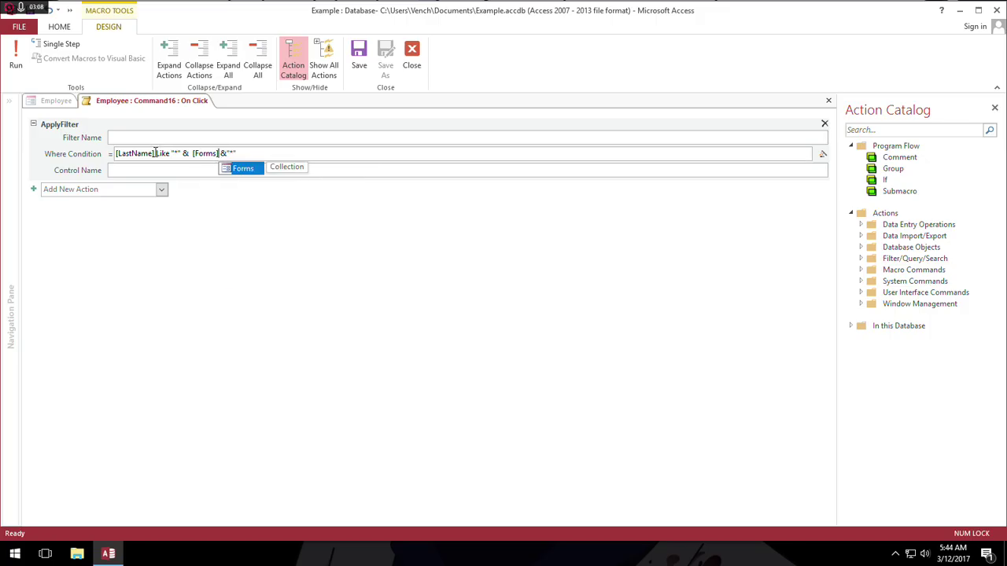
{"action": "type", "text": "!"}
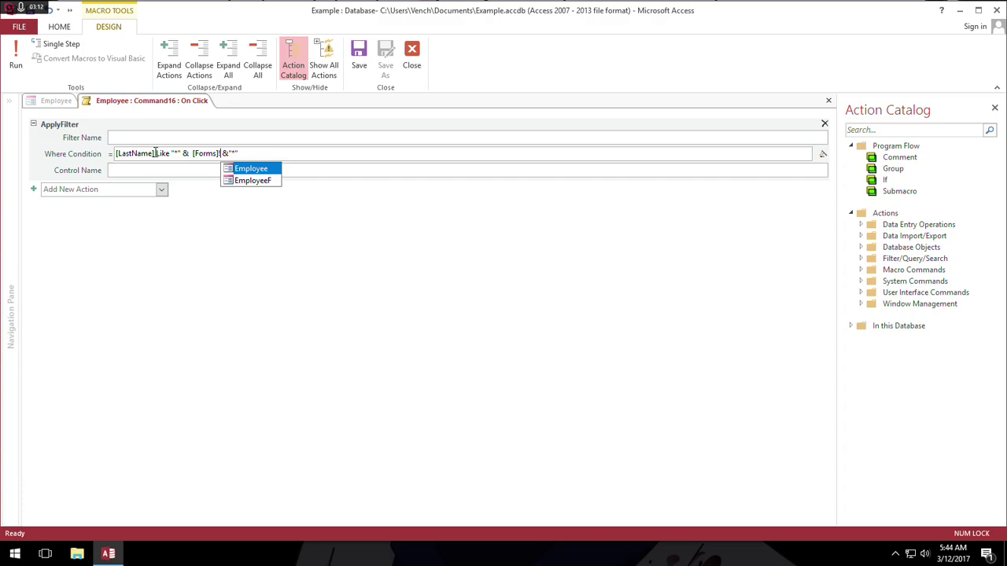
{"action": "key", "text": "Down"}
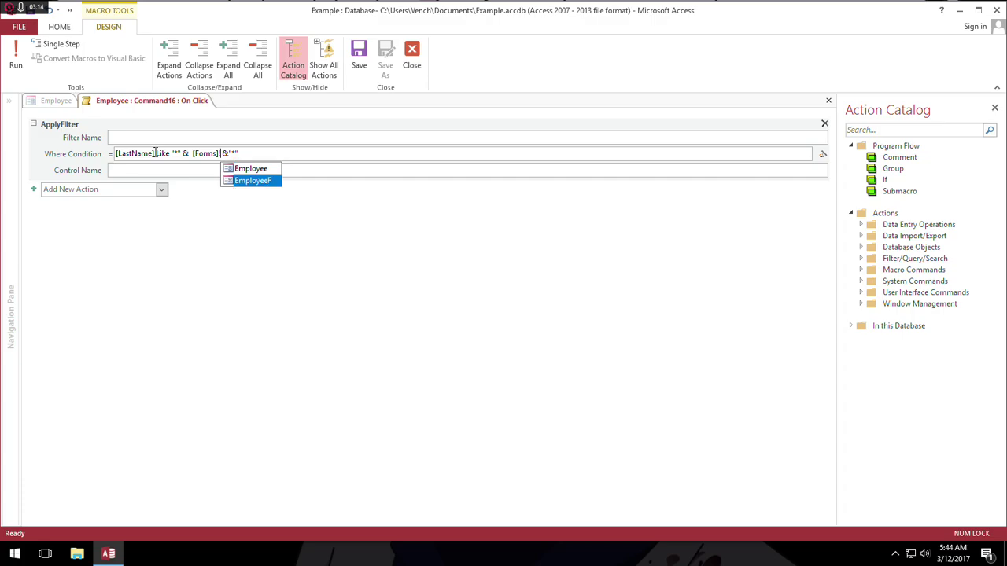
{"action": "key", "text": "Up"}
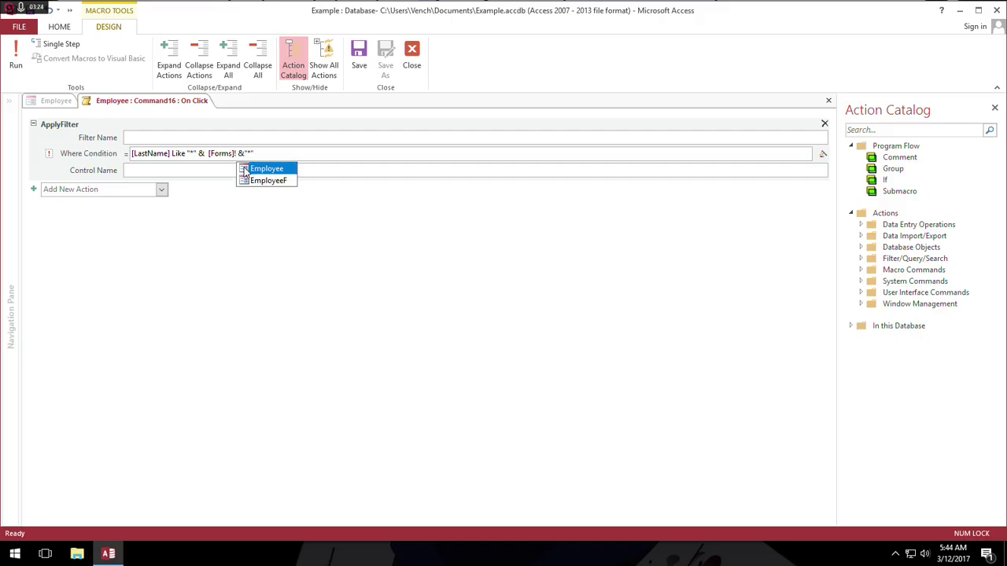
{"action": "key", "text": "Tab"}
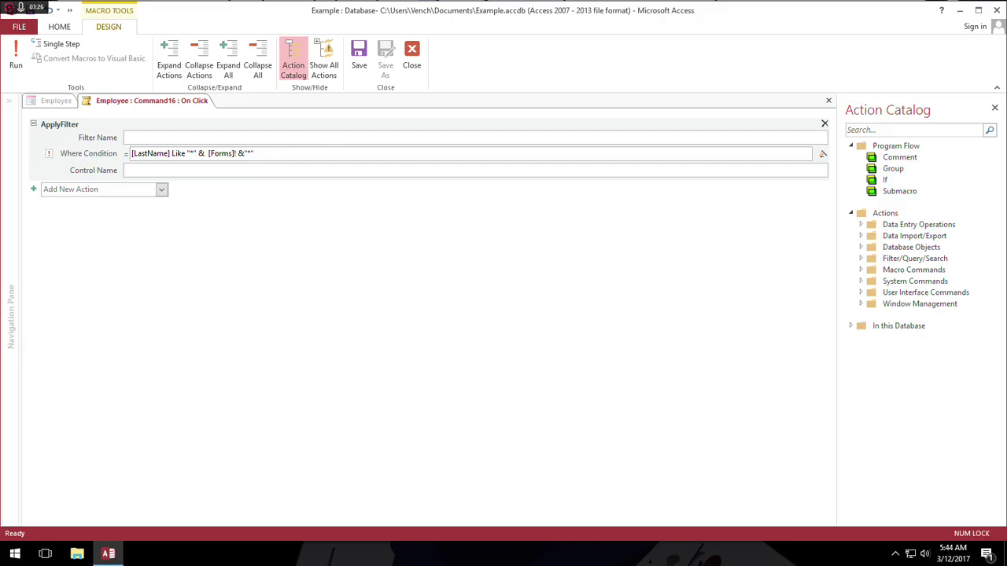
{"action": "key", "text": "BackSpace"}
{"action": "key", "text": "BackSpace"}
{"action": "type", "text": "!"}
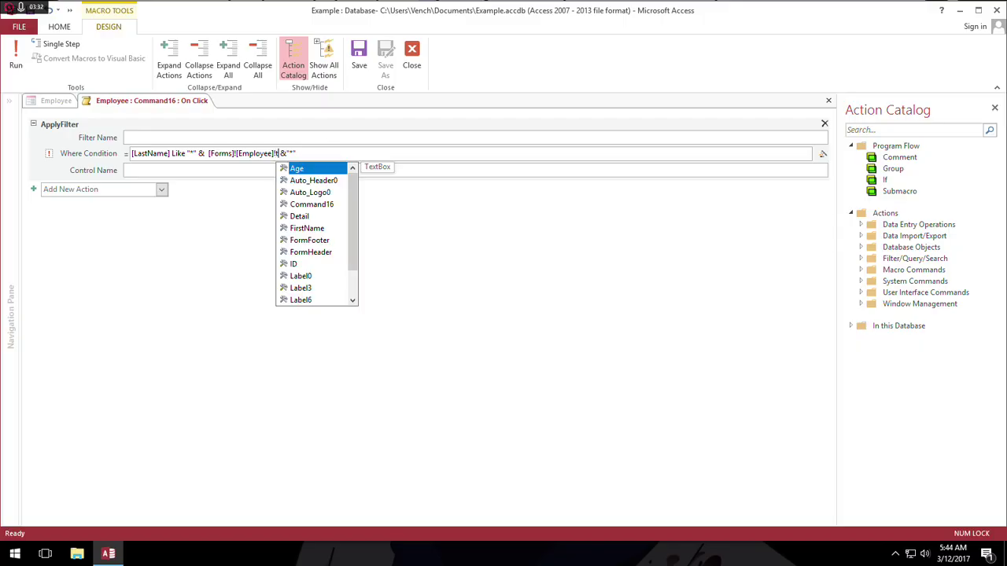
{"action": "type", "text": "tx"}
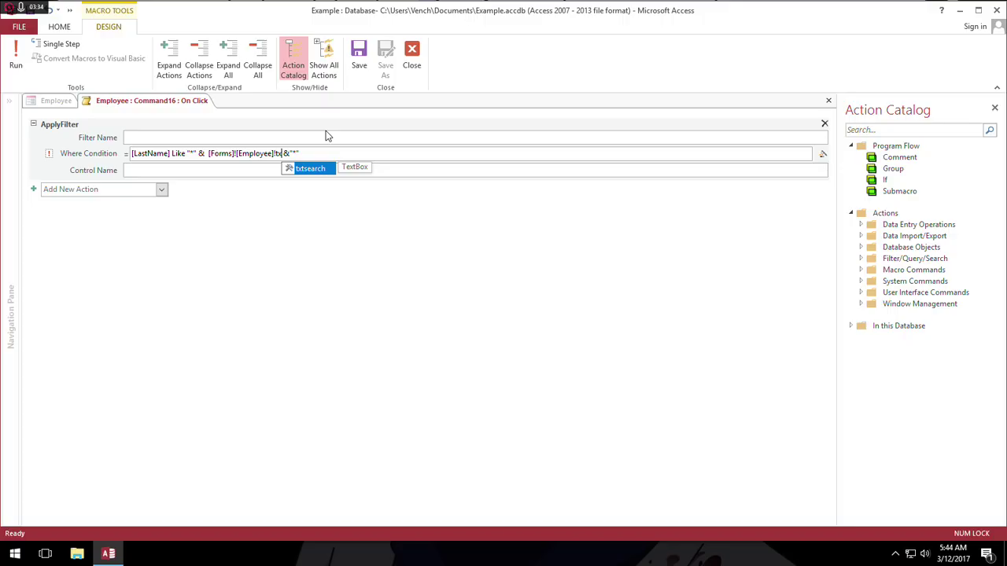
{"action": "key", "text": "Tab"}
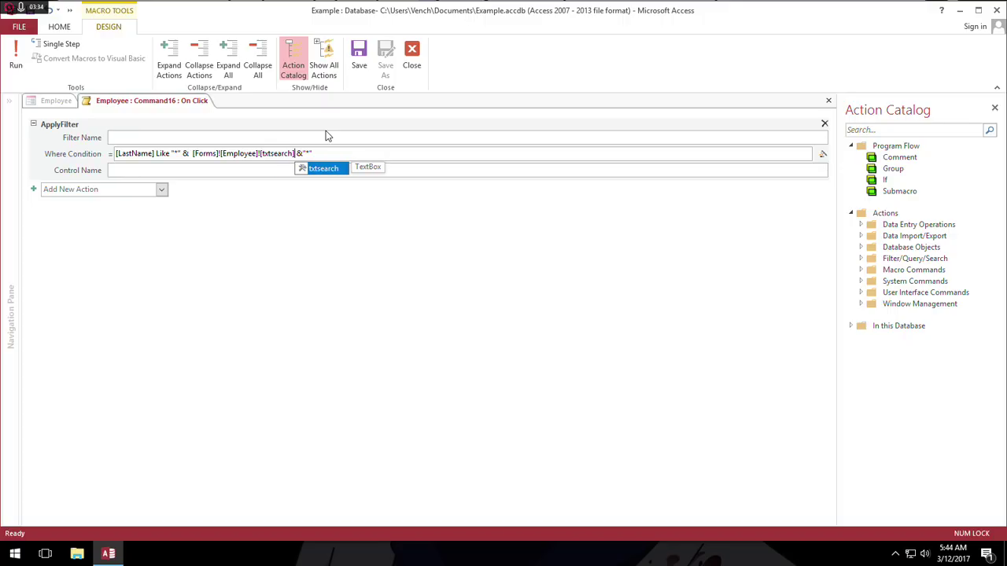
Save and close the On Click macro, and show the Employee form in Form View.
{"action": "left_click", "coordinate": [365, 55]}
{"action": "left_click", "coordinate": [415, 55]}
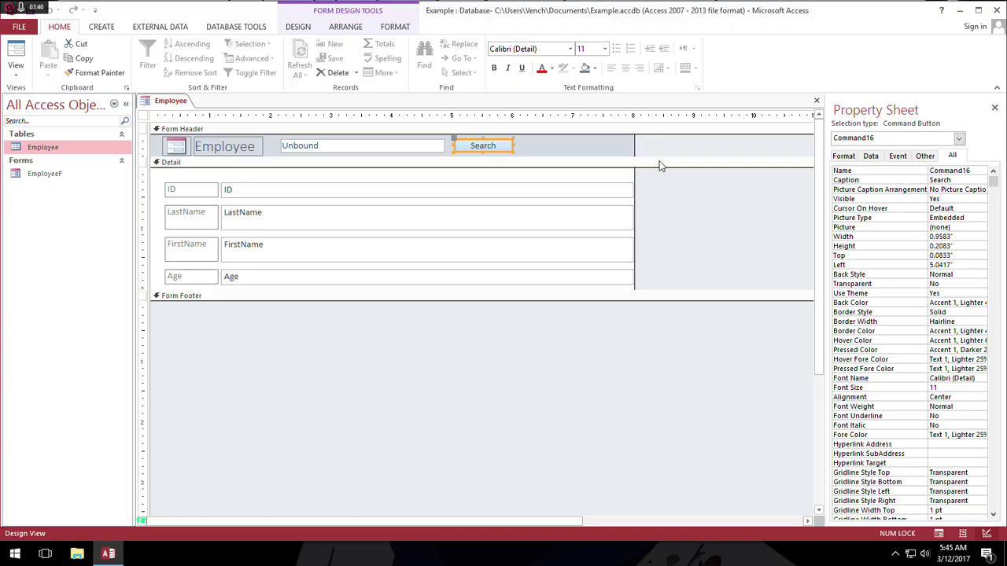
{"action": "right_click", "coordinate": [678, 181]}
{"action": "left_click", "coordinate": [694, 192]}
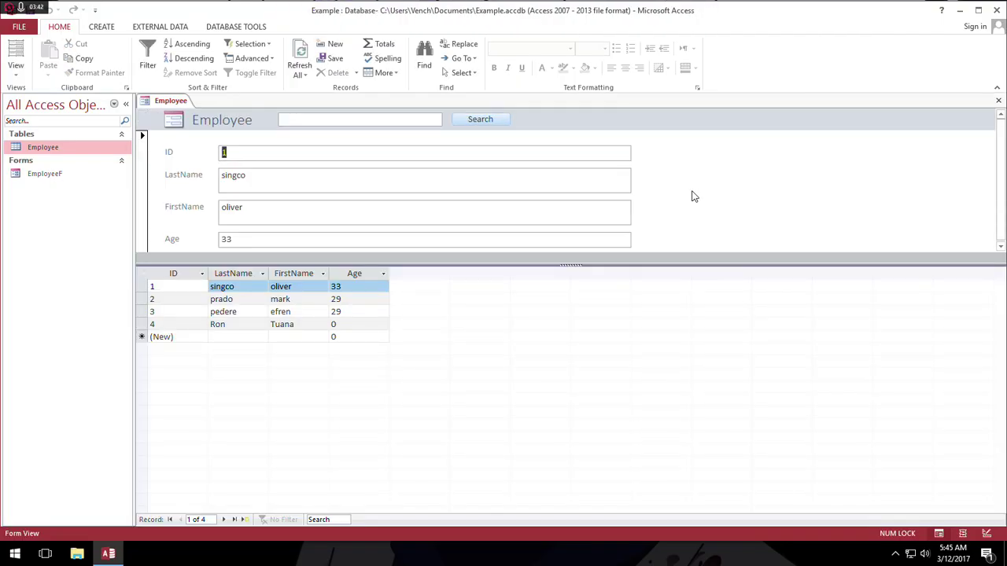
Test the form's search by filtering the employee records for "da".
{"action": "left_click", "coordinate": [434, 120]}
{"action": "type", "text": "da"}
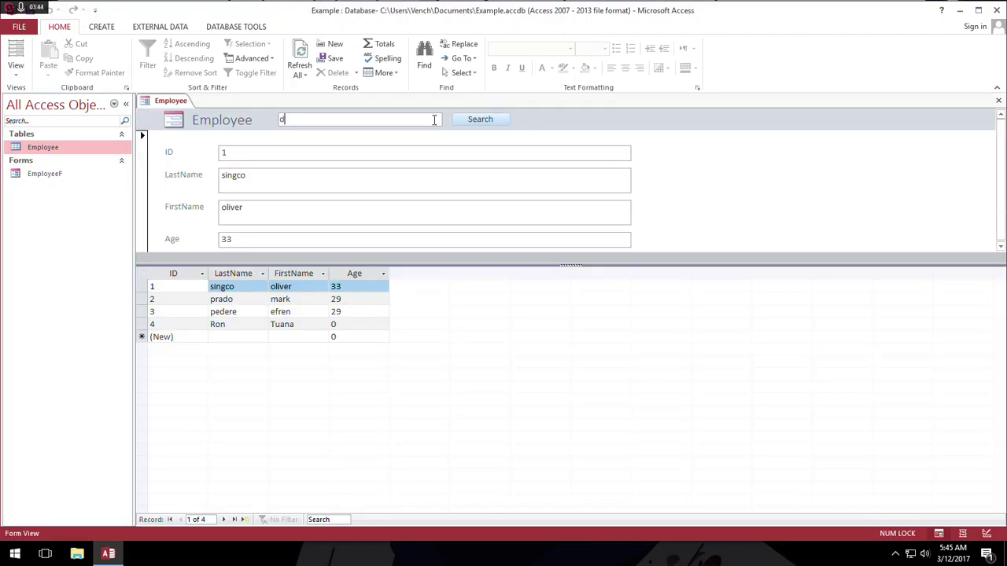
{"action": "left_click", "coordinate": [461, 120]}
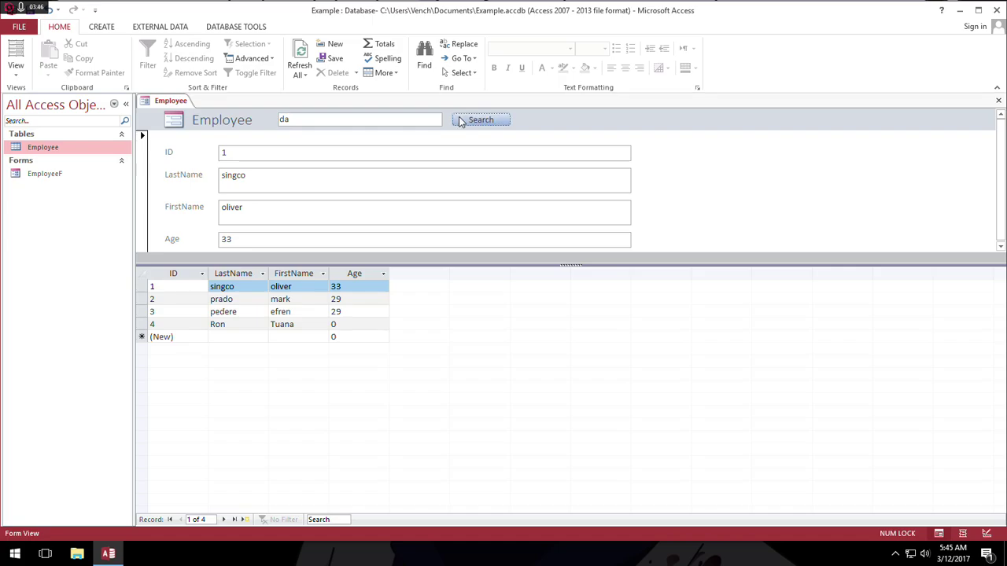
Replace the search text with the first four letters of employee 1's last name and run the search.
{"action": "key", "text": "BackSpace"}
{"action": "key", "text": "BackSpace"}
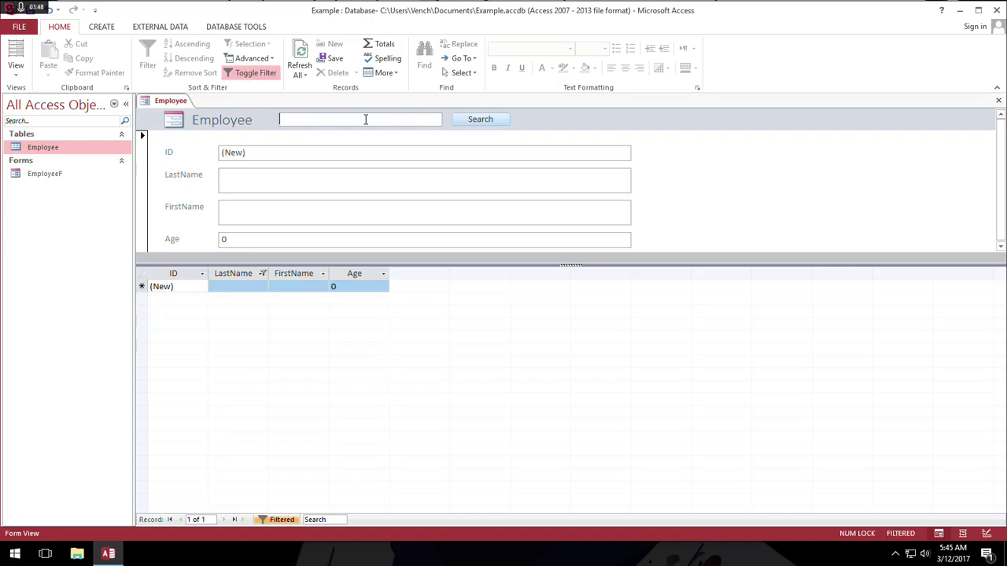
{"action": "type", "text": "sinc"}
{"action": "left_click", "coordinate": [461, 120]}
{"action": "type", "text": "o"}
{"action": "key", "text": "BackSpace"}
{"action": "key", "text": "BackSpace"}
{"action": "type", "text": "g"}
{"action": "left_click", "coordinate": [479, 123]}
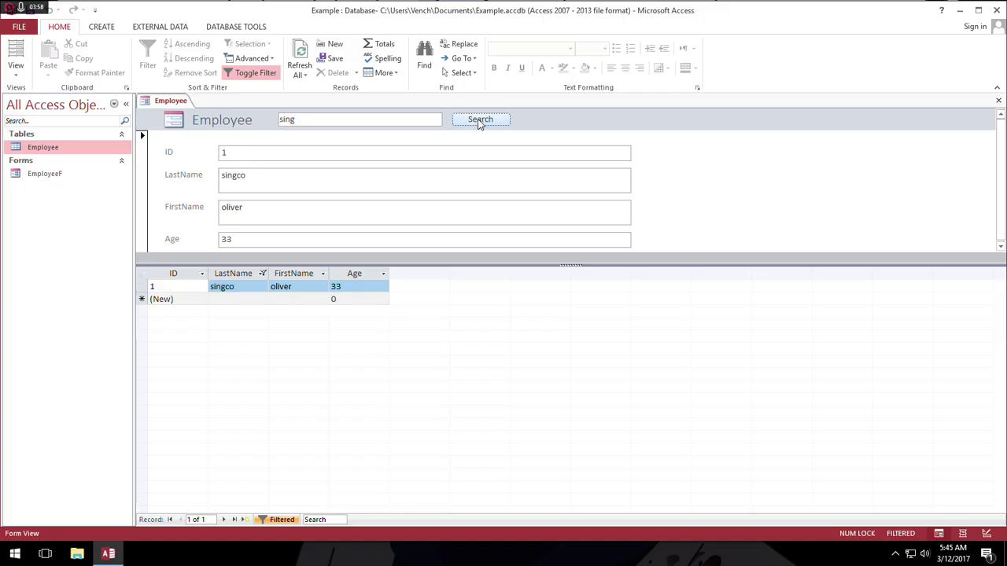